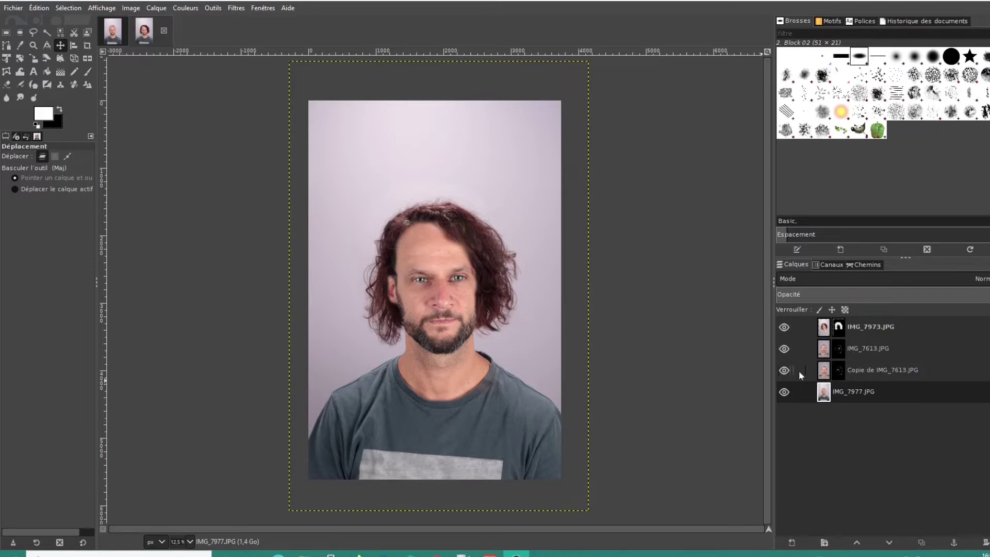
Hide the three upper layers of the finished composite to view its base portrait, and switch to the demo image.
left_click(784, 327)
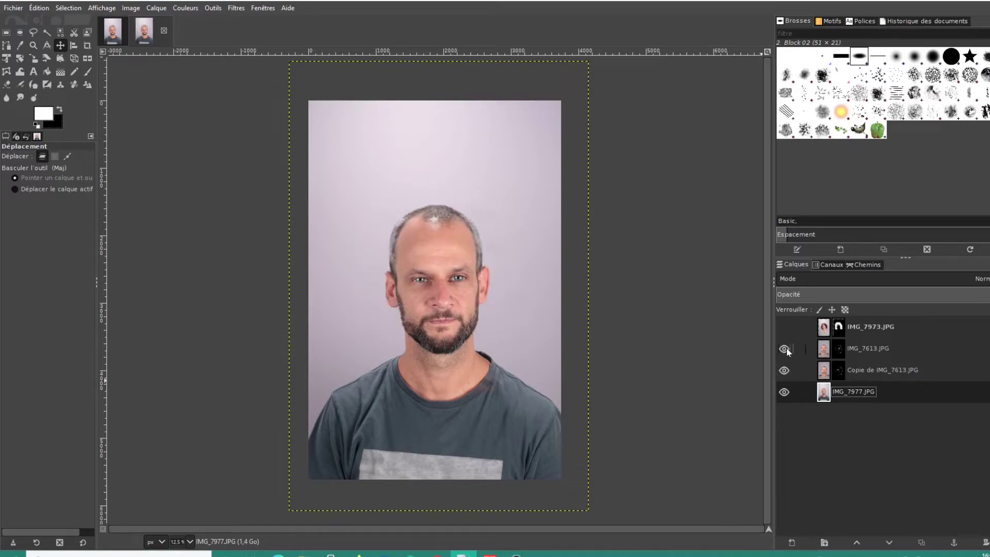
left_click(785, 349)
left_click(784, 370)
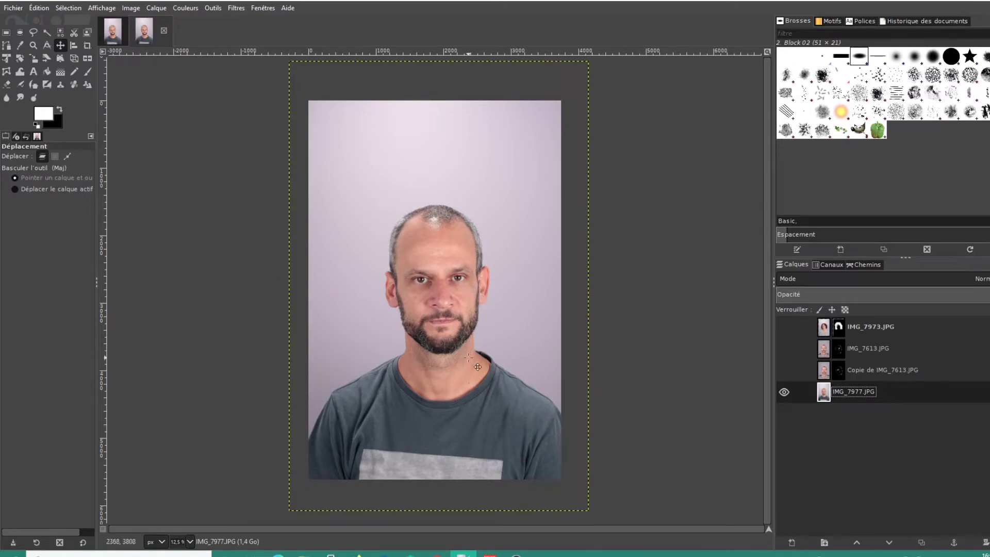
left_click(111, 31)
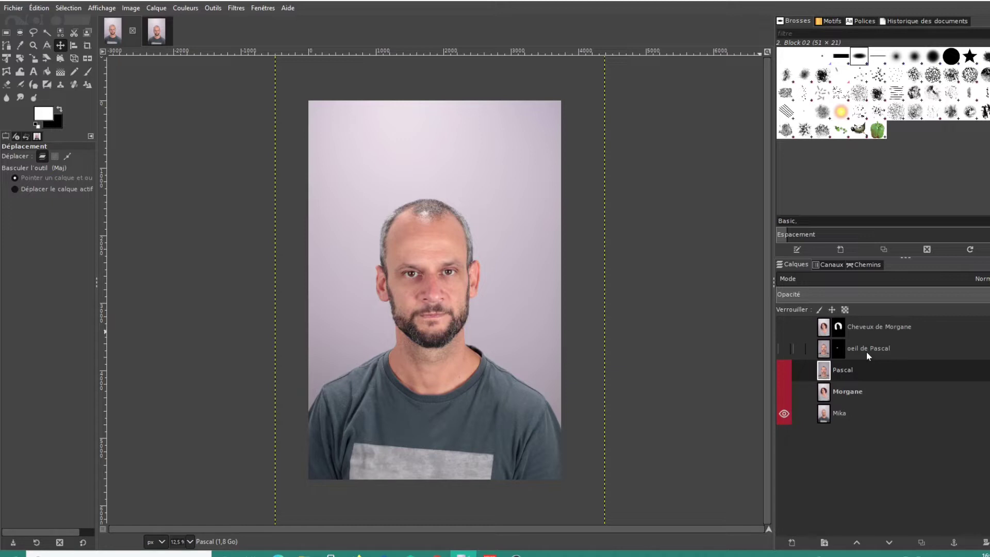
Compare the striped-sweater and long-haired portrait layers with the base portrait by showing and hiding them in turn.
left_click(785, 392)
left_click(788, 369)
left_click(788, 371)
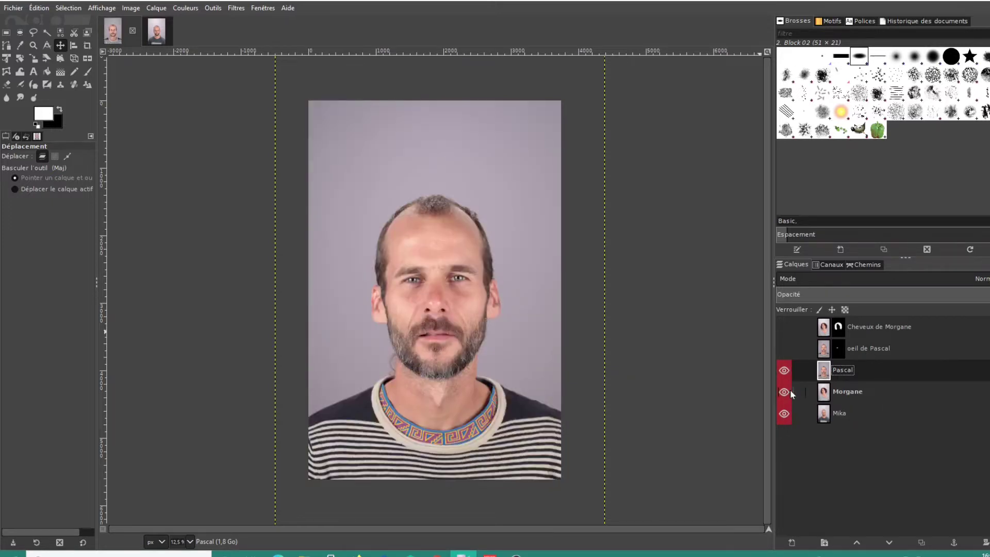
left_click(789, 390)
left_click(785, 369)
left_click(787, 393)
left_click(787, 370)
left_click(787, 390)
left_click(786, 366)
left_click(792, 391)
left_click(785, 367)
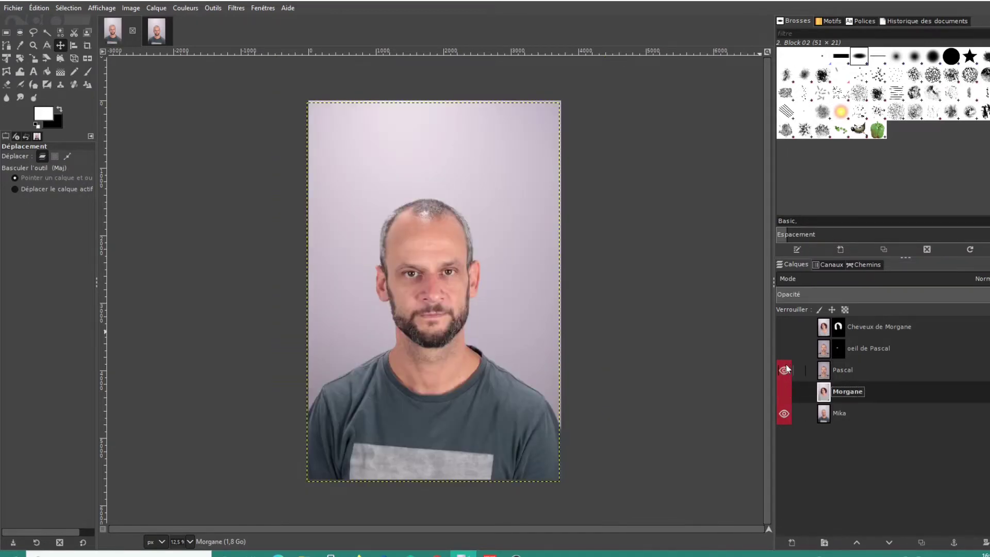
left_click(784, 392)
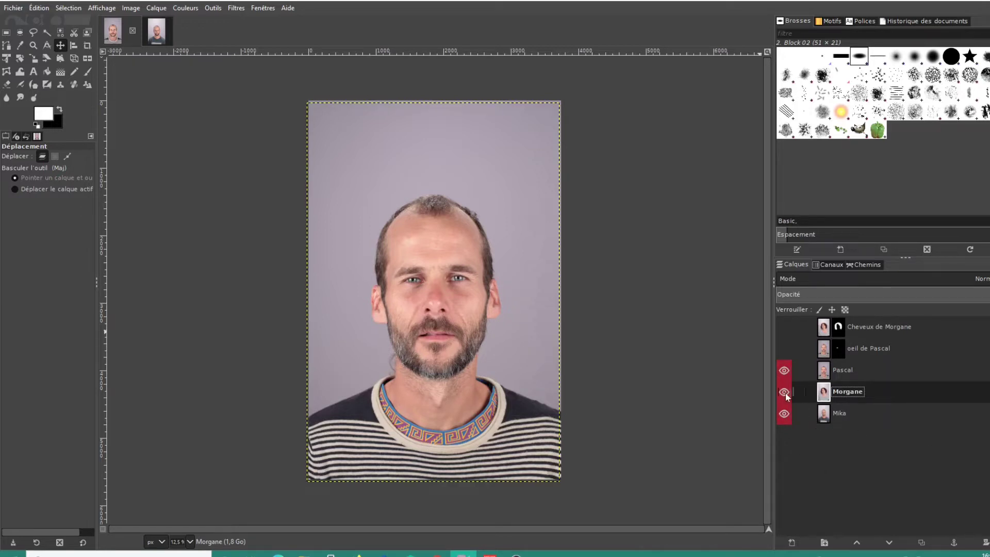
left_click(786, 371)
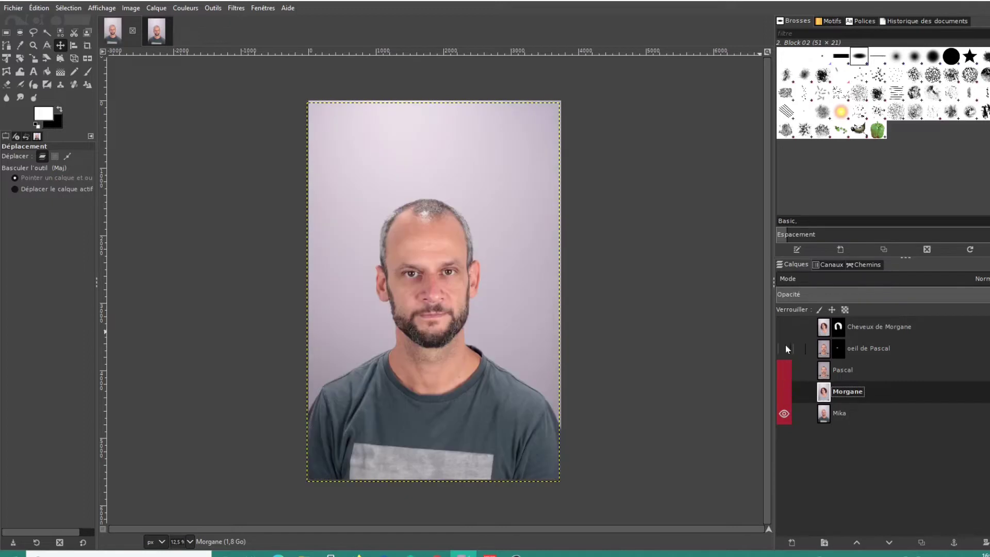
Preview the masked hair and eye layers over the base portrait, and hide both again.
left_click(785, 347)
left_click(782, 325)
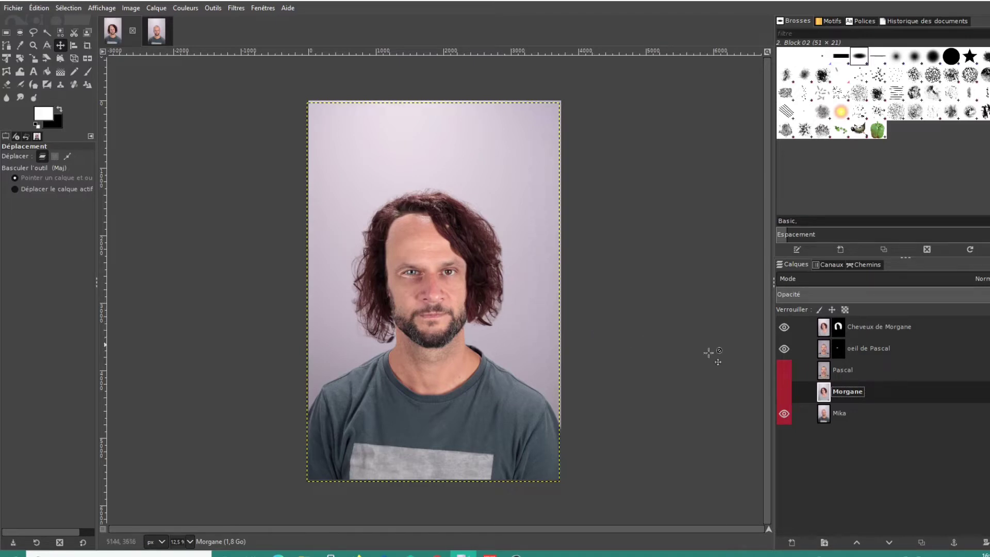
left_click(784, 349)
left_click(784, 327)
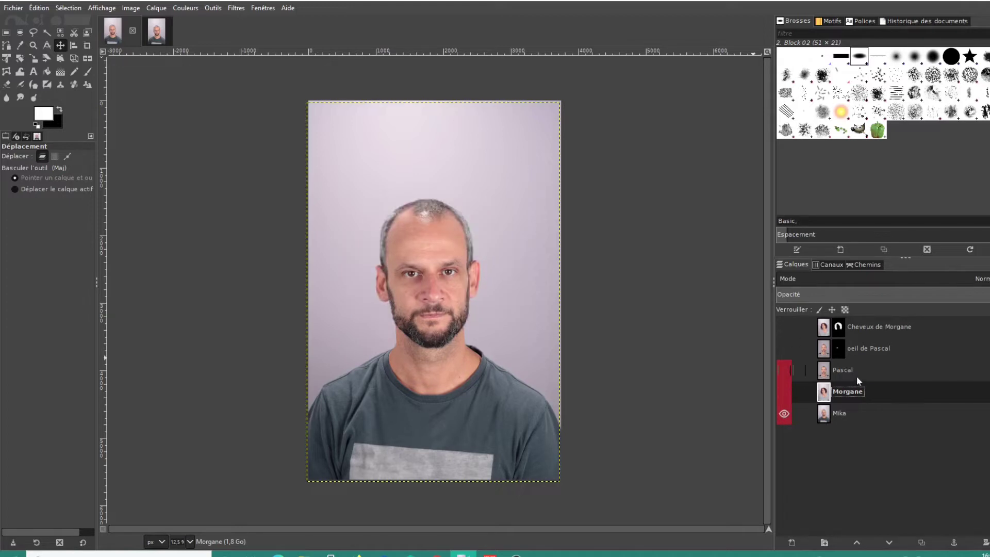
Duplicate the unmasked striped-sweater portrait layer.
left_click(856, 376)
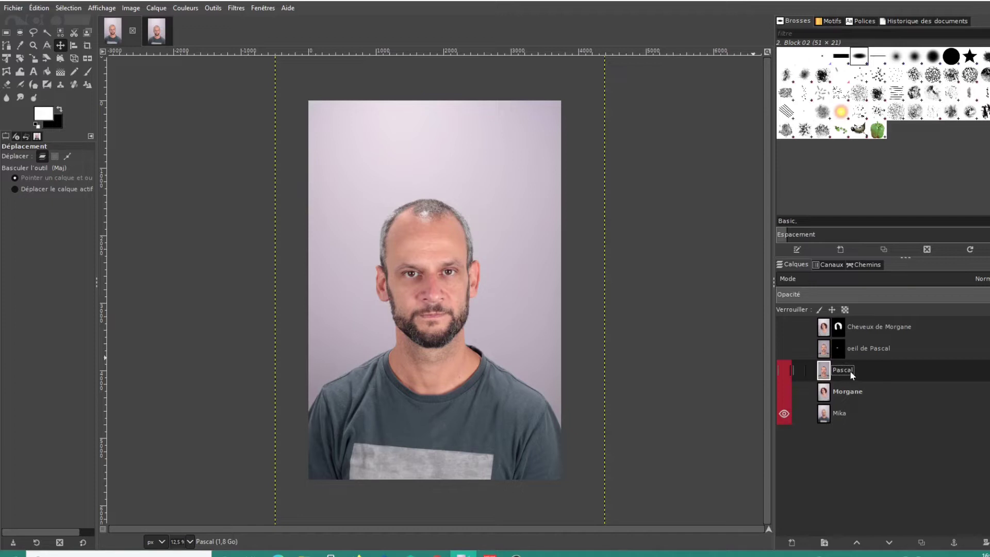
right_click(851, 371)
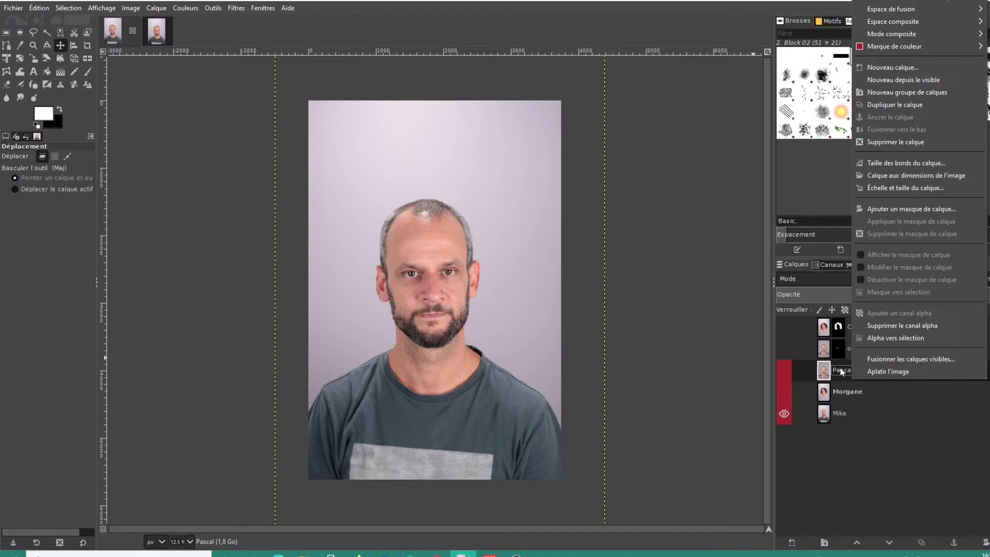
left_click(887, 105)
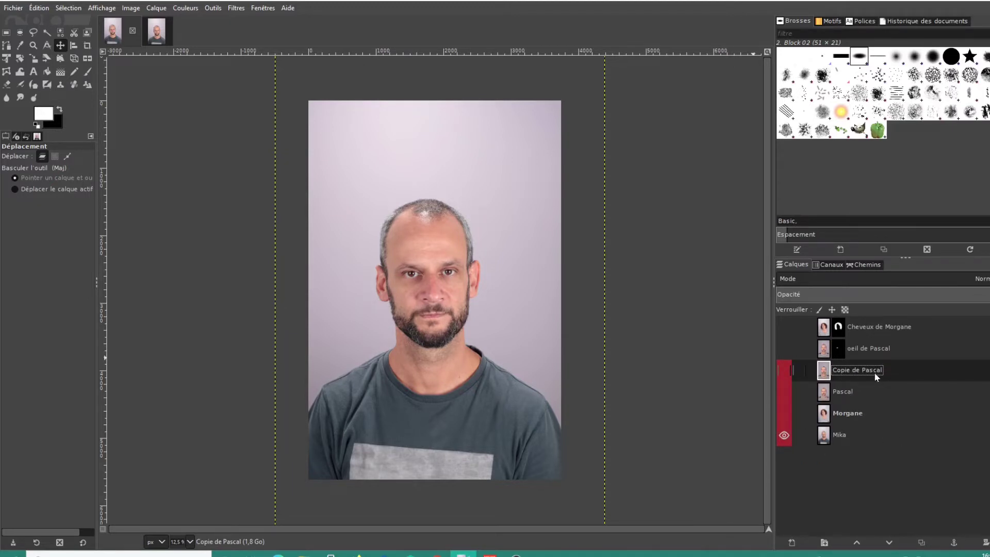
Rename the duplicated portrait layer, replacing the "Copie de" prefix with "oeil 2".
right_click(851, 372)
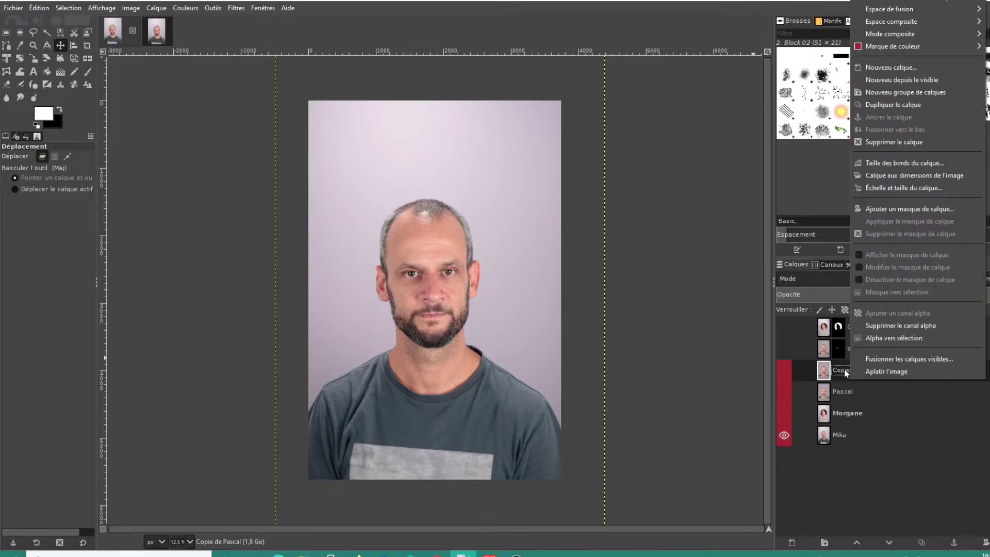
double_click(844, 369)
left_click_drag(859, 370, 812, 373)
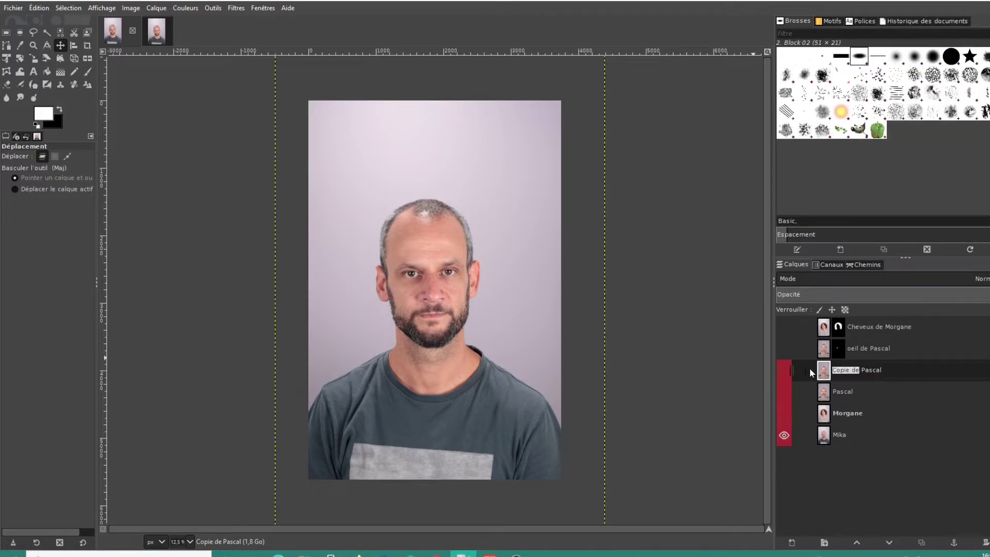
type("oiel 2")
left_click_drag(842, 370, 838, 370)
key("BackSpace")
key("BackSpace")
type("ei")
left_click(918, 411)
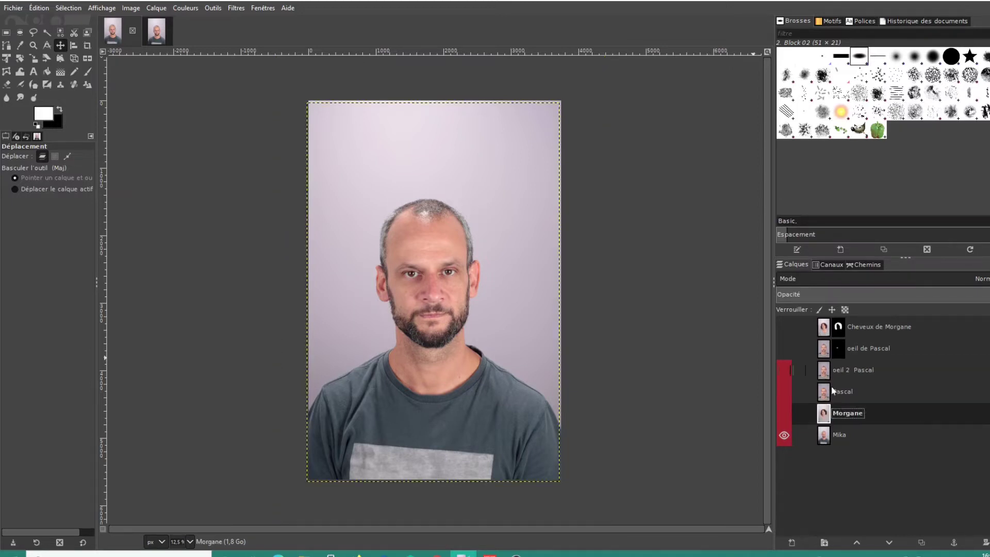
Make the "oeil 2" layer visible and add a black (full transparency) layer mask to it.
left_click(889, 375)
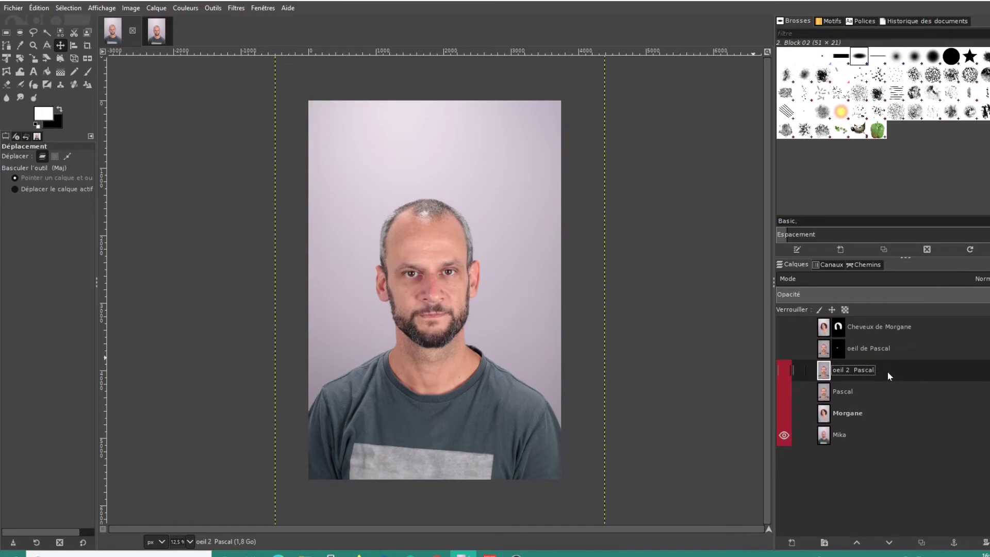
left_click(788, 371)
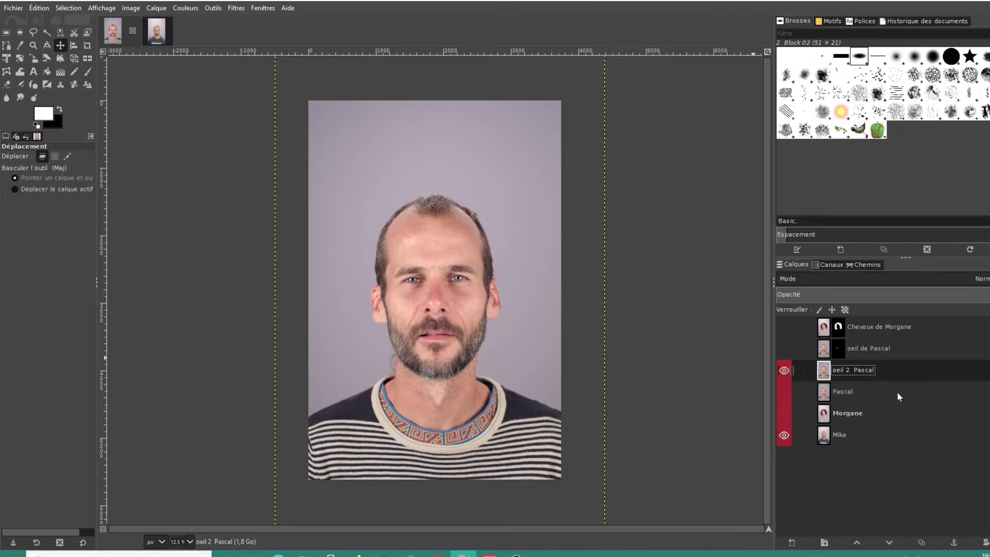
left_click(986, 541)
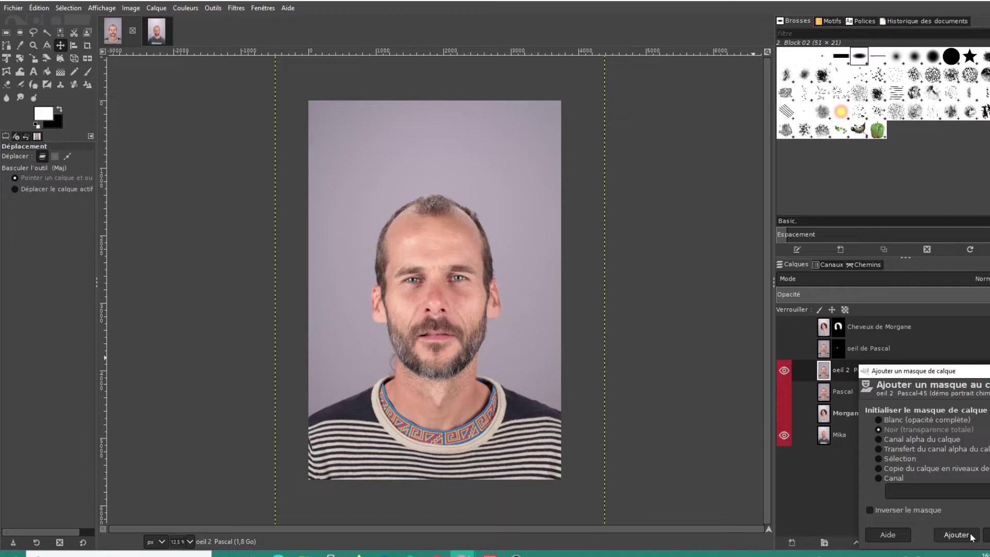
left_click(956, 535)
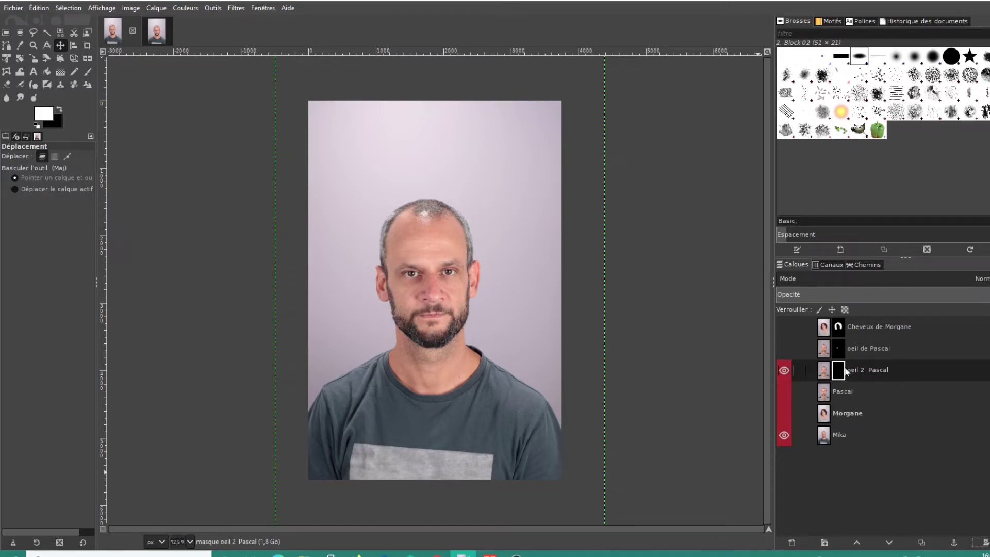
Paint white on the "oeil 2" mask over the image-right eye, using the original portrait layer as temporary reference.
left_click(89, 73)
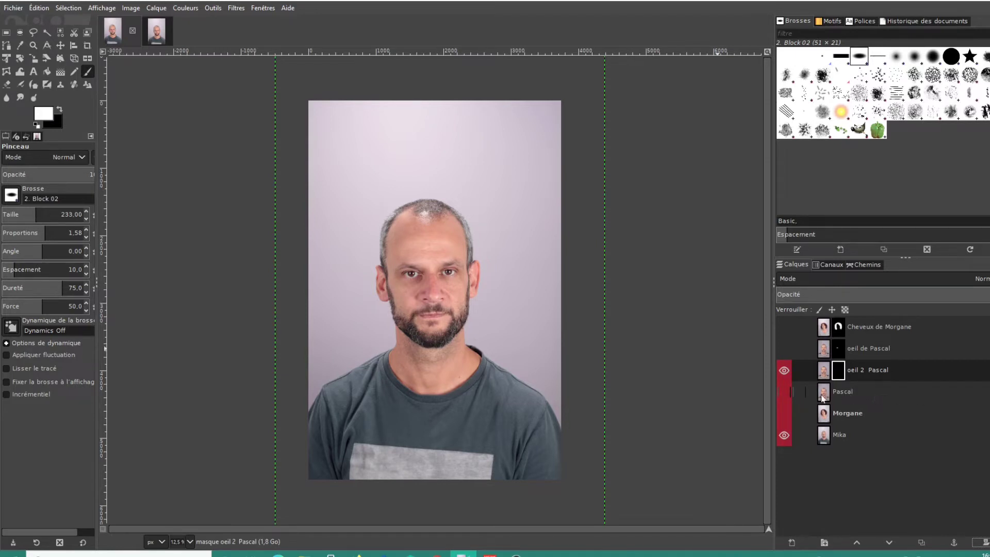
left_click(785, 391)
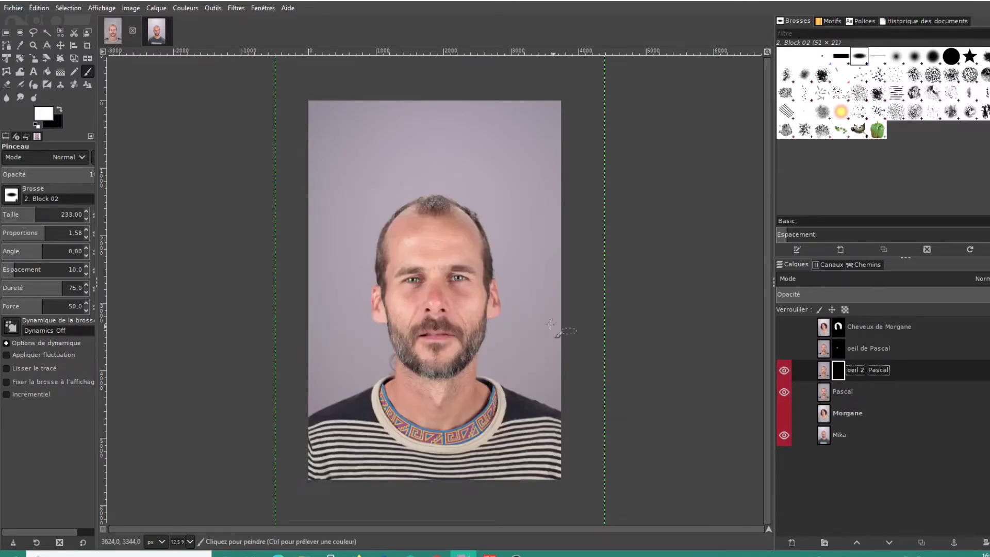
left_click(457, 275)
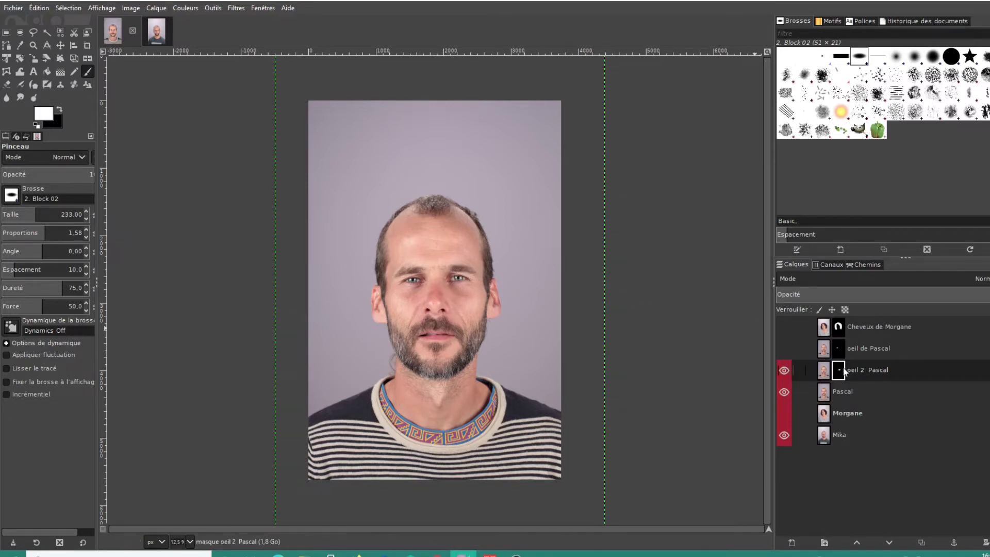
left_click(785, 392)
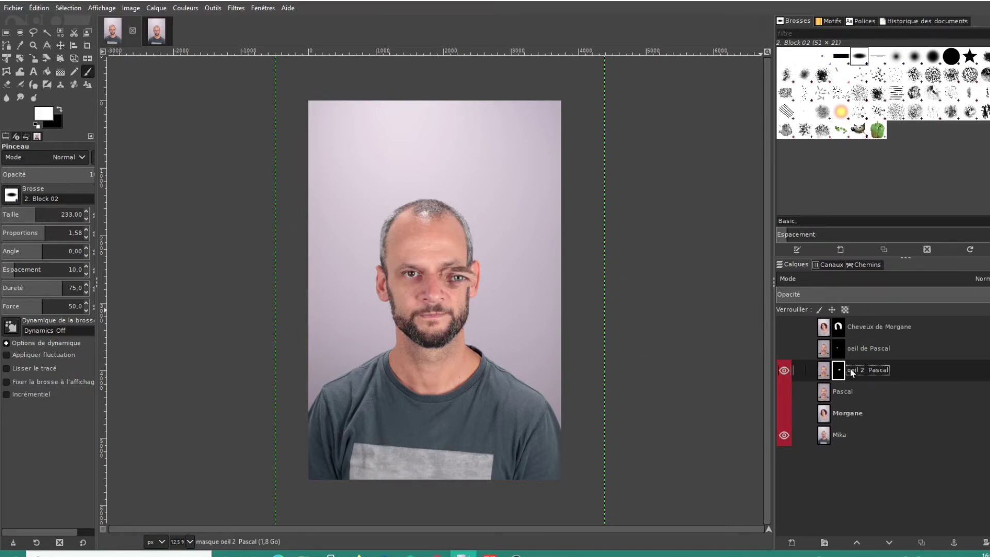
Move the "oeil 2" layer content so the revealed eye sits over the matching eye of the base portrait.
left_click(825, 375)
left_click(61, 45)
left_click_drag(454, 279, 447, 274)
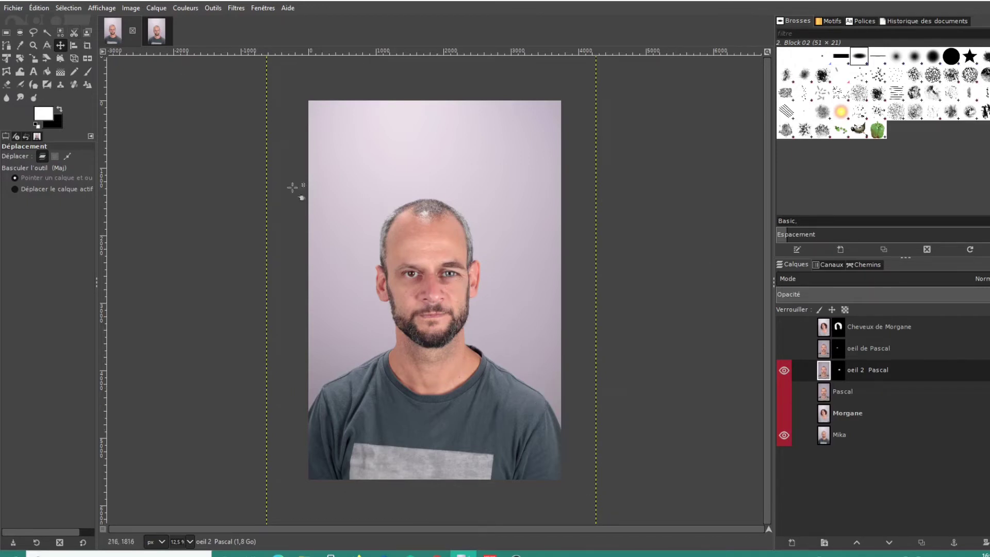
At 50% zoom, paint black on the "oeil 2" mask below the eye and across the eyebrow to hide the excess skin.
left_click(102, 8)
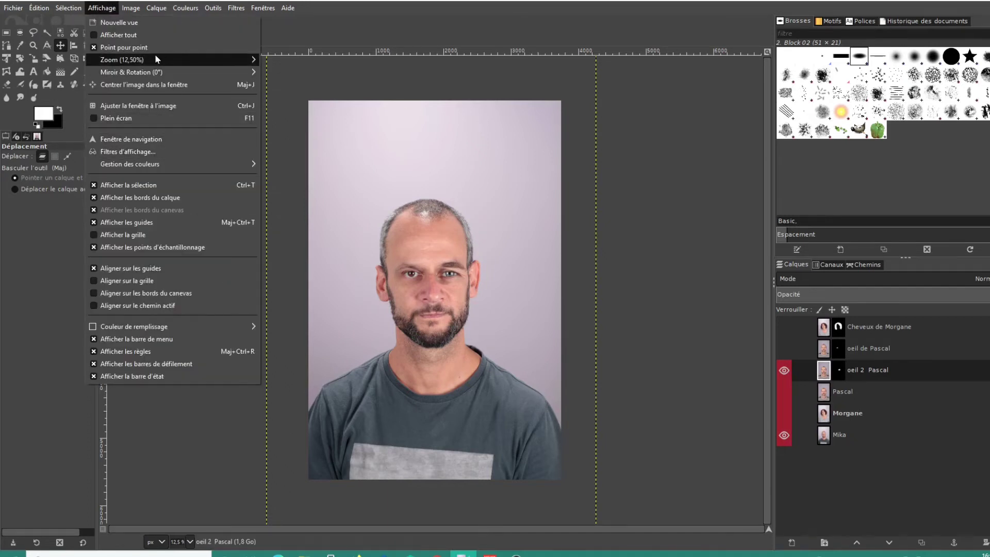
mouse_move(156, 58)
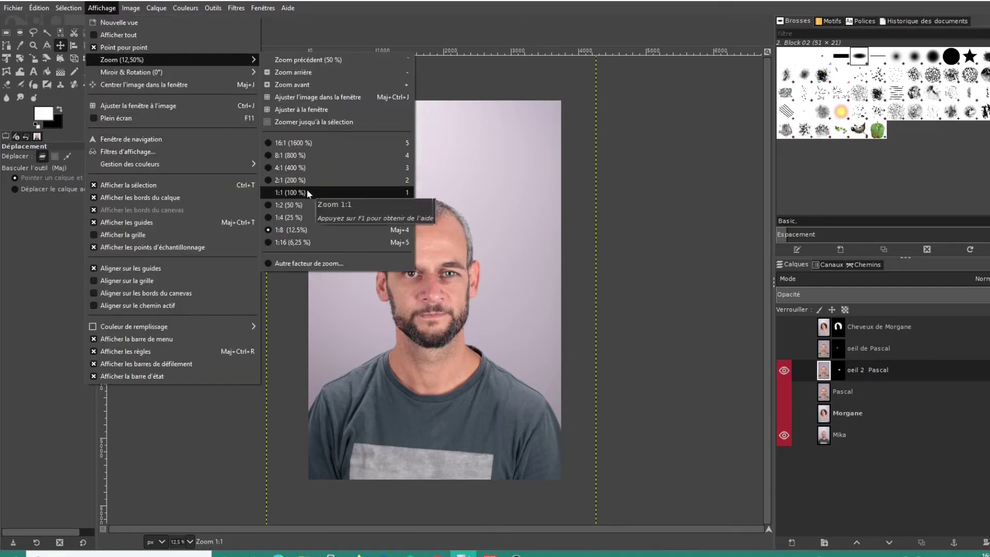
left_click(308, 204)
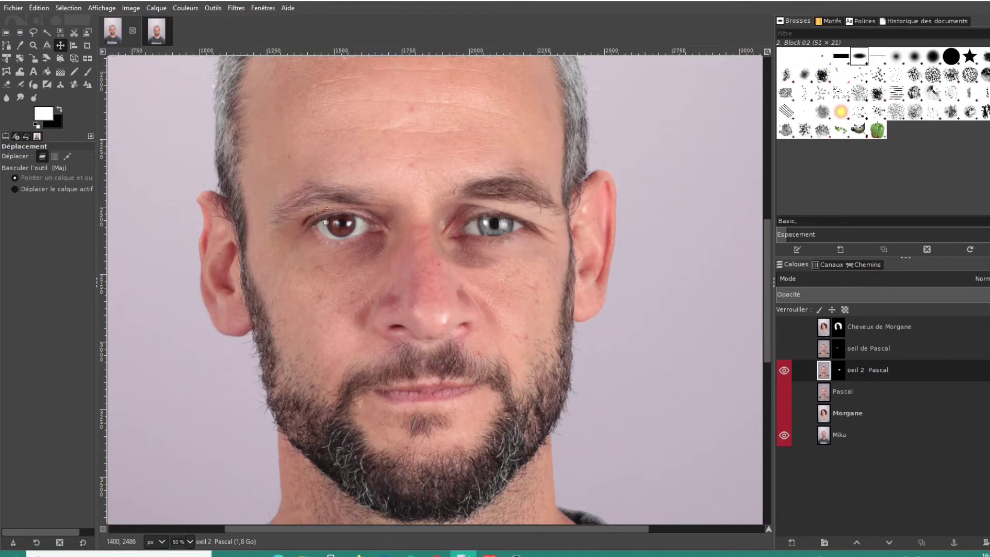
left_click(840, 370)
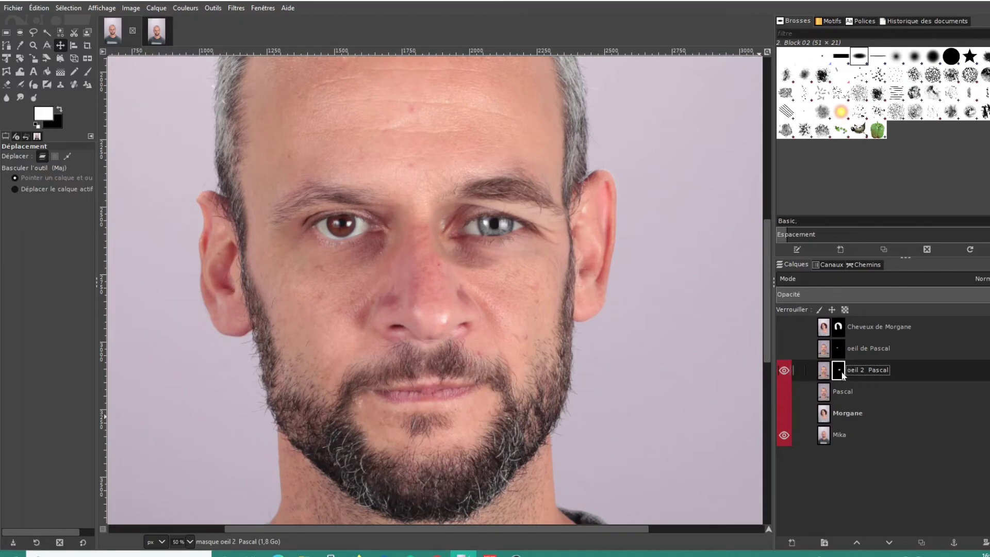
left_click(88, 71)
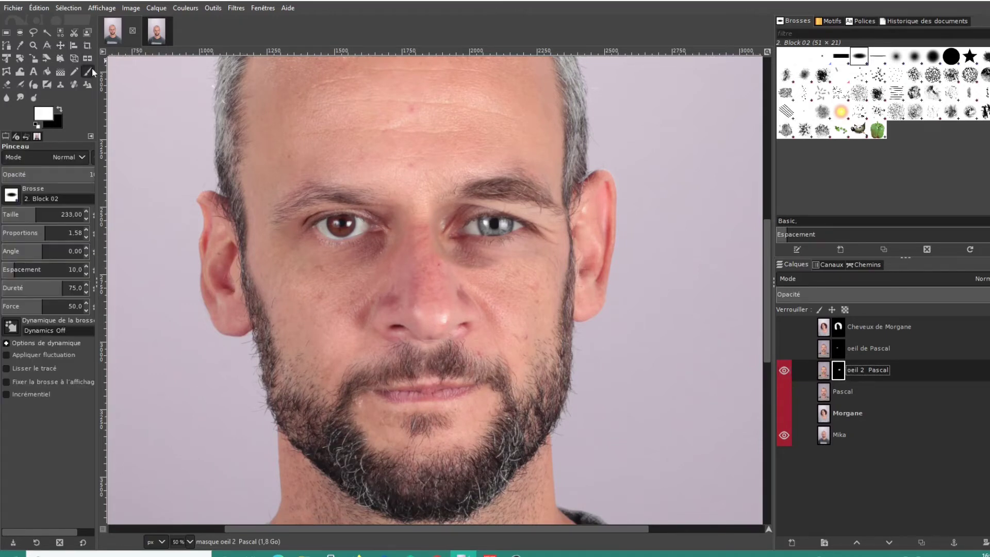
left_click(60, 110)
mouse_move(439, 254)
left_mouse_down()
mouse_move(479, 263)
mouse_move(537, 252)
mouse_move(555, 231)
left_mouse_up()
mouse_move(423, 224)
left_mouse_down()
mouse_move(467, 218)
mouse_move(449, 199)
mouse_move(496, 188)
mouse_move(546, 201)
mouse_move(479, 202)
mouse_move(521, 198)
left_mouse_up()
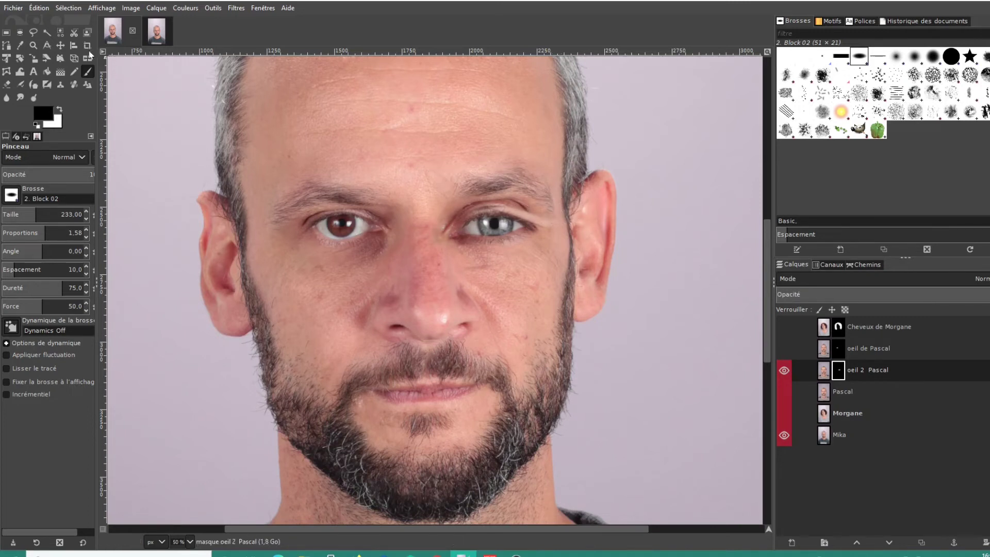
Nudge the "oeil 2" layer content slightly upward to refine the eye's alignment with the face.
left_click(62, 46)
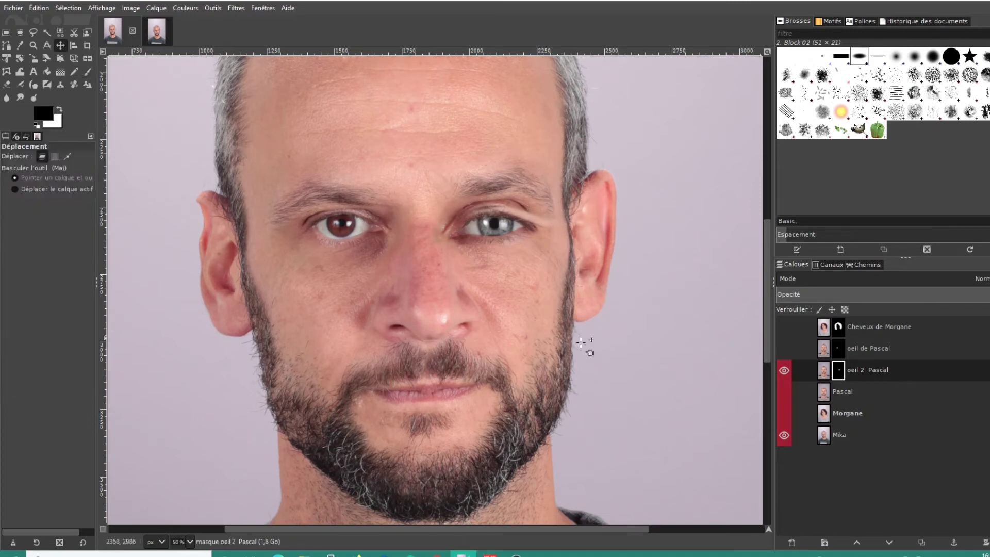
left_click(829, 372)
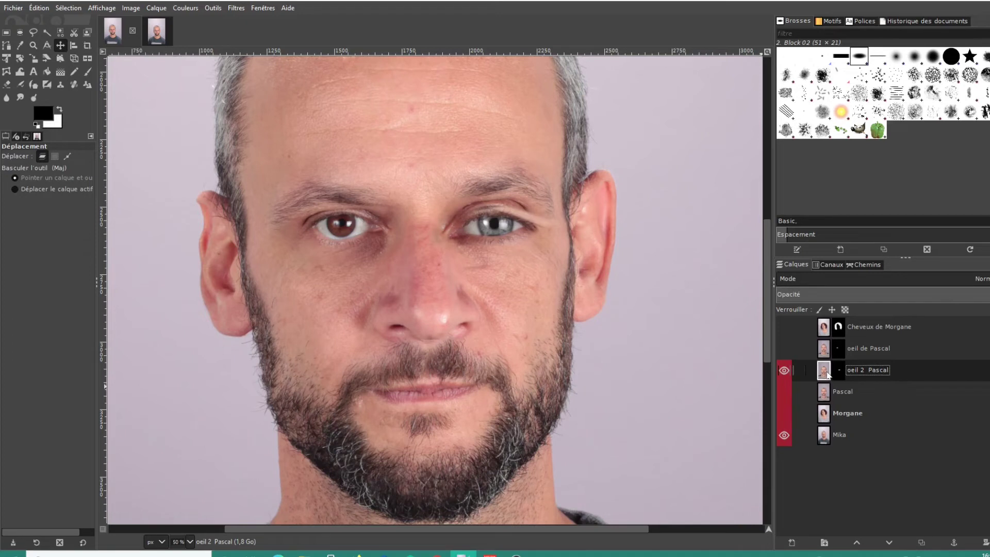
left_click_drag(525, 250, 526, 244)
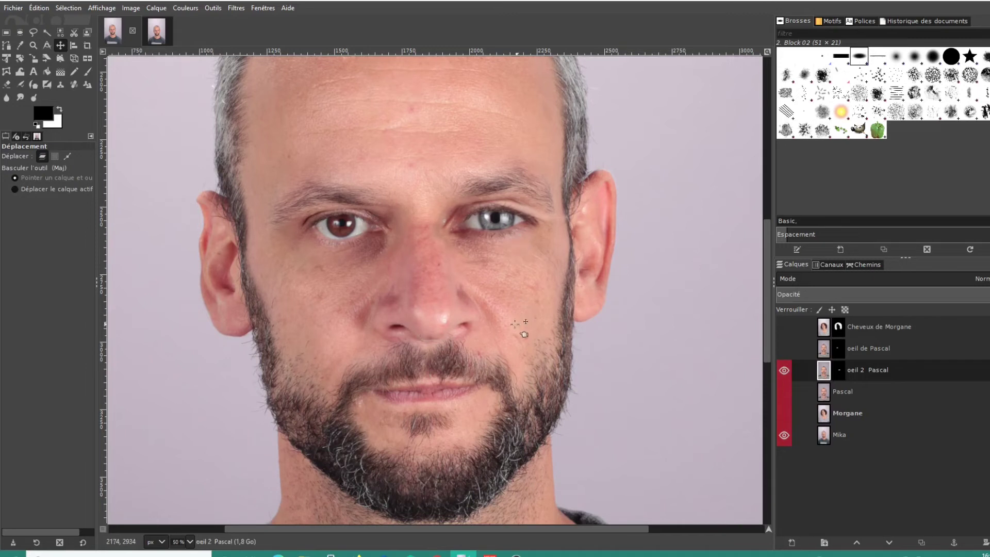
With the "2. Hardness 025" brush, paint black on the "oeil 2" mask around the eye's outer corner, upper lid and lower edge to blend the skin.
left_click(87, 71)
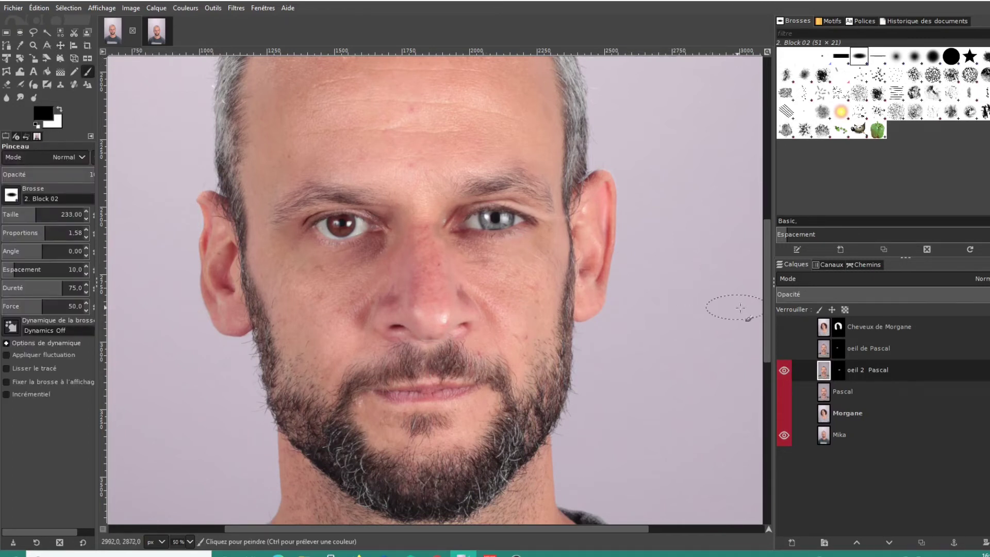
left_click(840, 370)
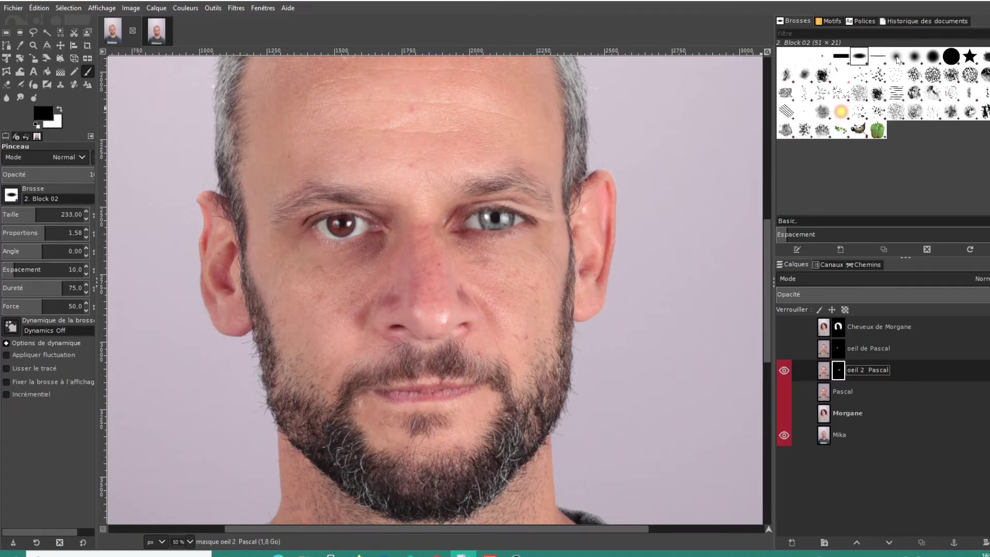
left_click(897, 56)
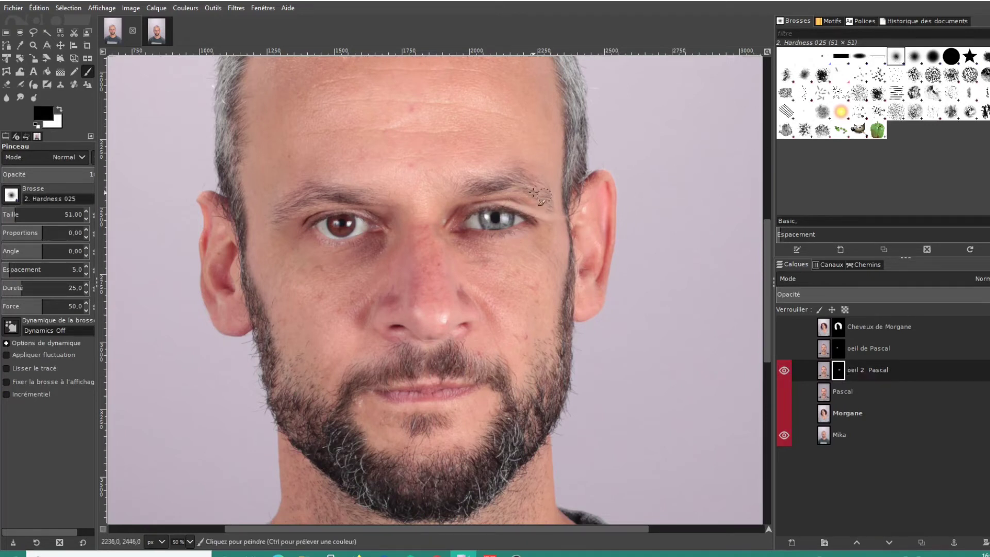
mouse_move(501, 195)
left_mouse_down()
mouse_move(553, 214)
mouse_move(474, 201)
mouse_move(527, 202)
mouse_move(547, 216)
mouse_move(549, 236)
mouse_move(453, 253)
mouse_move(444, 226)
mouse_move(475, 198)
mouse_move(441, 229)
mouse_move(452, 239)
mouse_move(491, 247)
mouse_move(528, 237)
mouse_move(472, 245)
left_mouse_up()
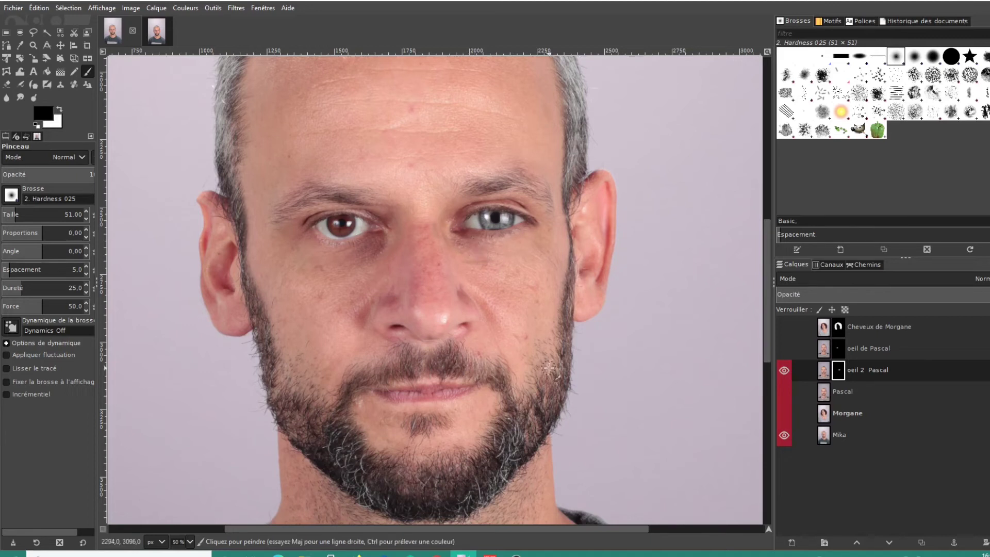
Show the other eye layer and paint black on its mask below the image-left eye and around both corners to hide excess skin.
left_click(784, 348)
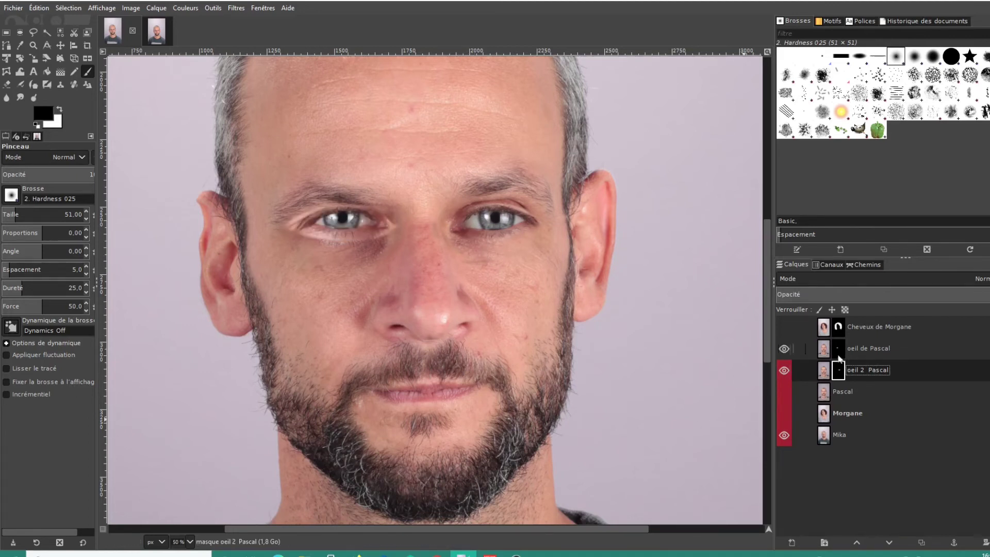
left_click(838, 348)
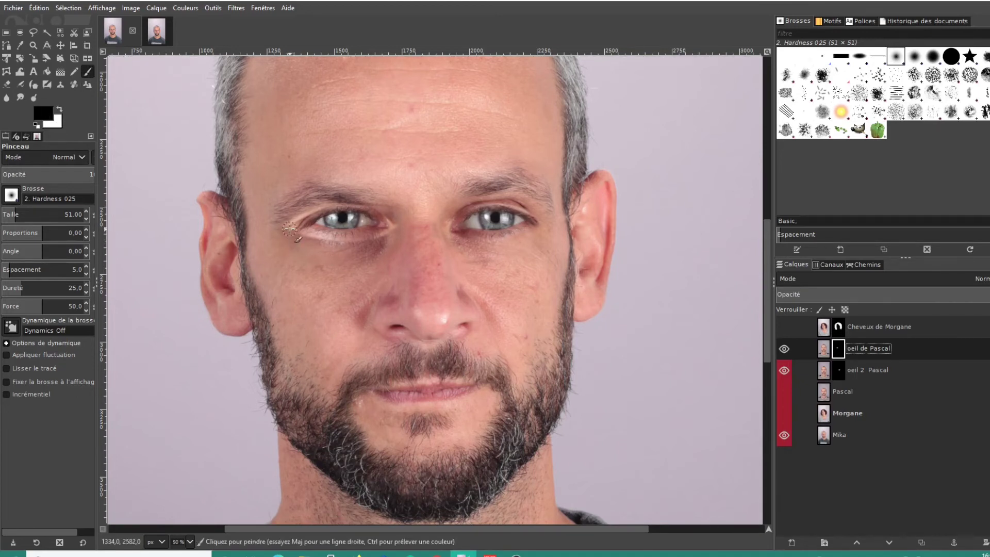
mouse_move(293, 231)
left_mouse_down()
mouse_move(364, 240)
mouse_move(401, 226)
left_mouse_up()
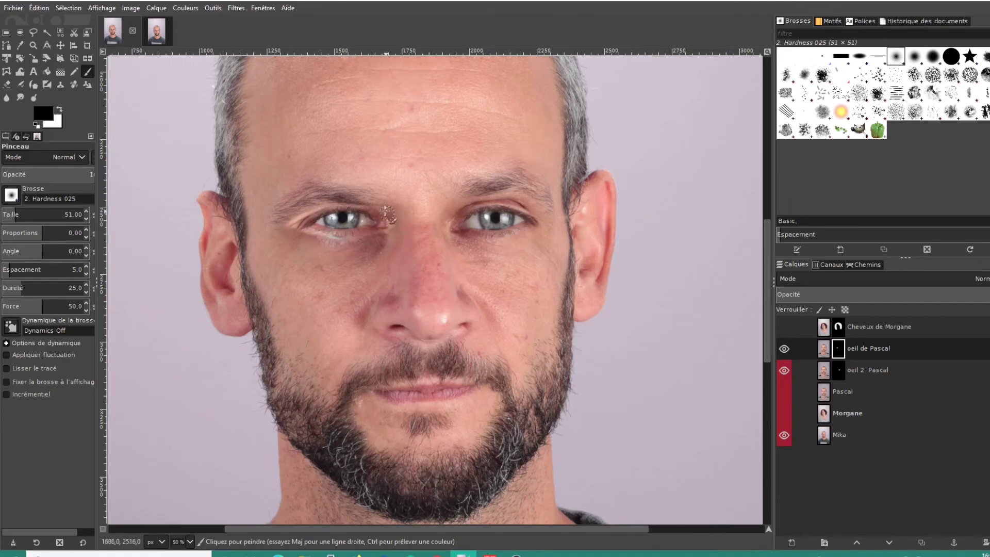
mouse_move(281, 219)
left_mouse_down()
mouse_move(327, 202)
mouse_move(288, 227)
mouse_move(299, 218)
mouse_move(290, 223)
mouse_move(303, 237)
mouse_move(352, 245)
mouse_move(391, 242)
mouse_move(400, 226)
mouse_move(304, 235)
left_mouse_up()
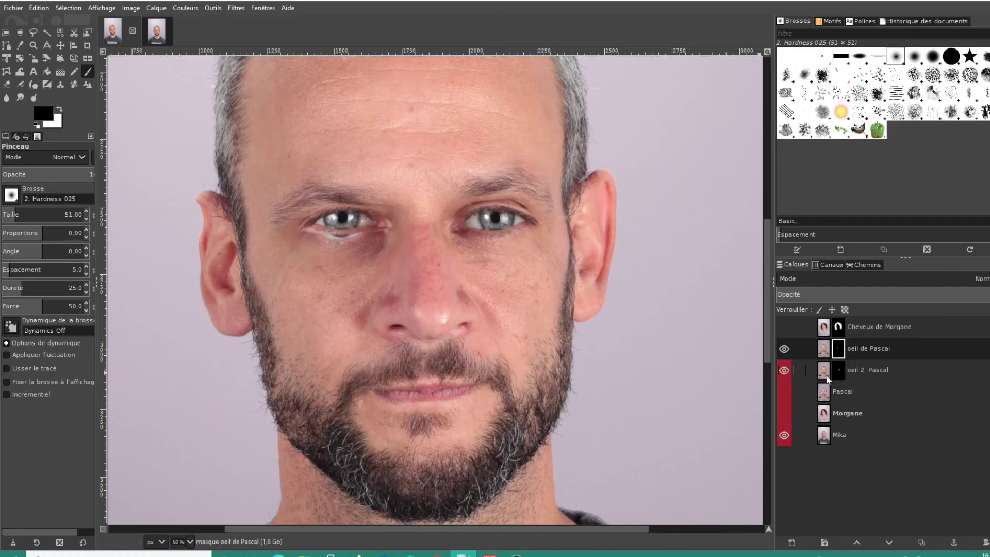
Move the image-left eye layer's content slightly downward so the eye sits over the matching eye of the base portrait.
left_click(827, 348)
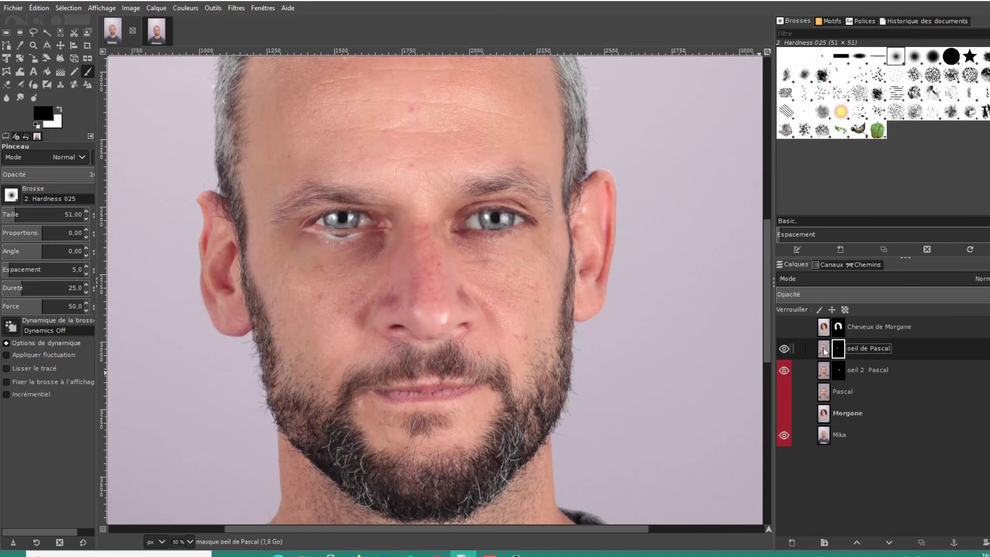
left_click(60, 44)
left_click_drag(350, 230, 346, 236)
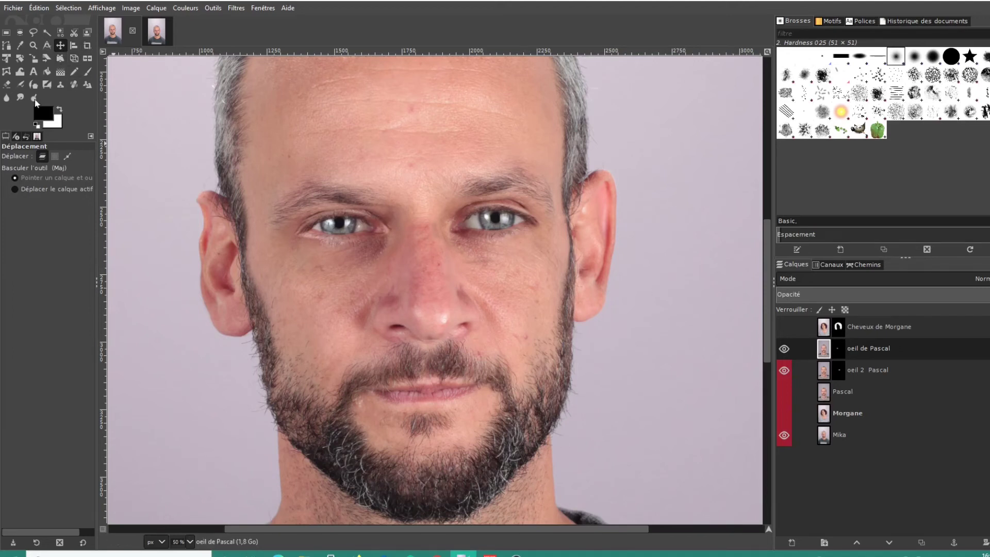
left_click(87, 71)
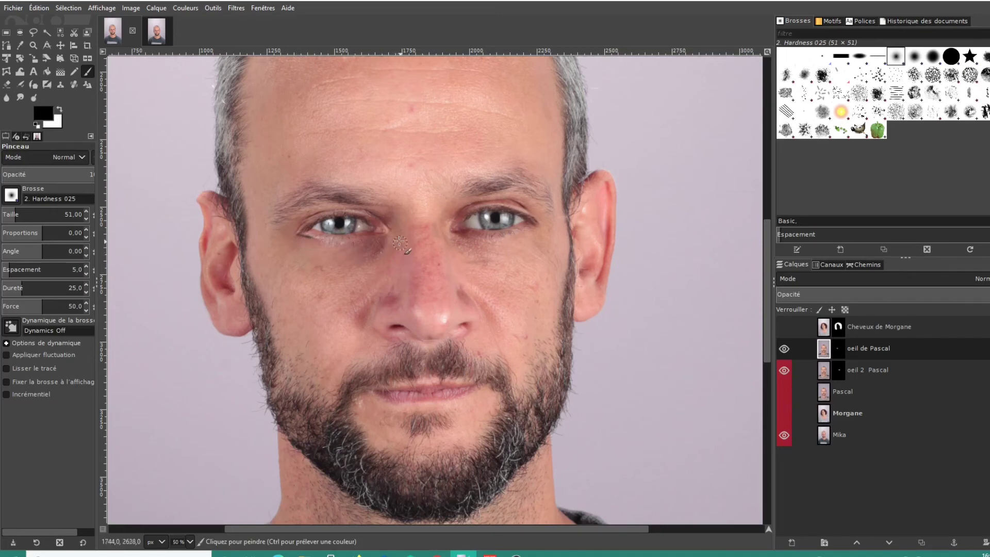
left_click(390, 220)
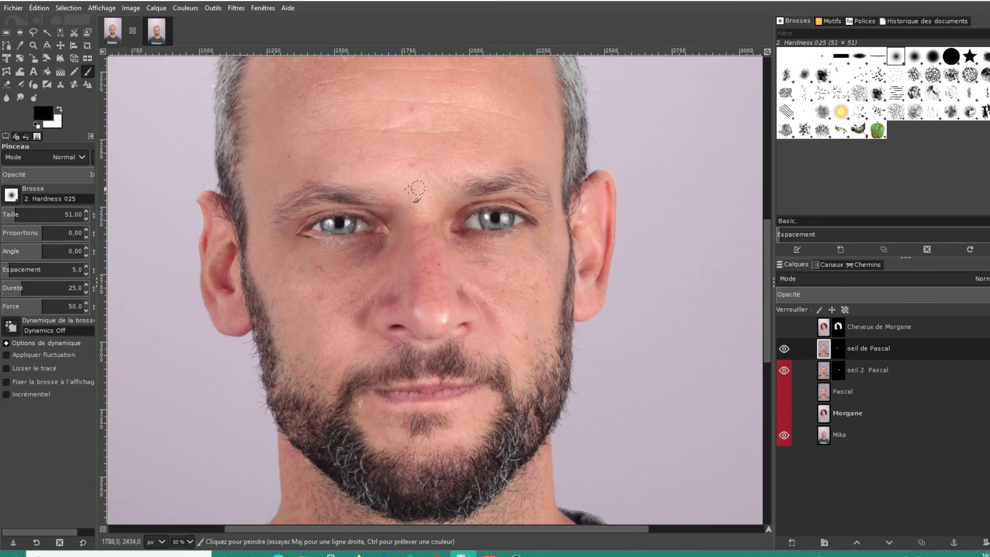
left_click(61, 46)
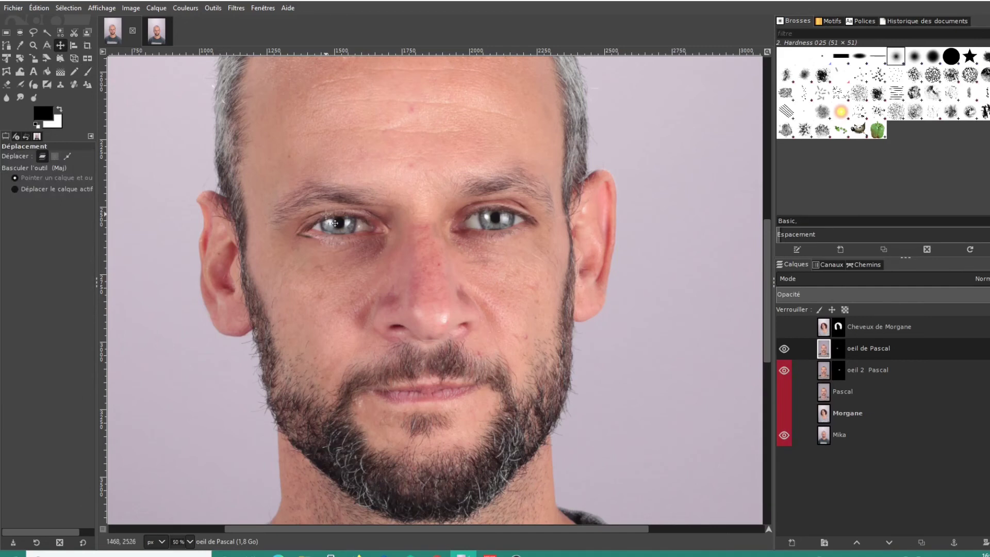
left_click_drag(326, 214, 327, 214)
At 12.5% zoom, show the masked hair layer and move its content slightly down to fit the hair onto the head.
left_click(101, 7)
mouse_move(173, 61)
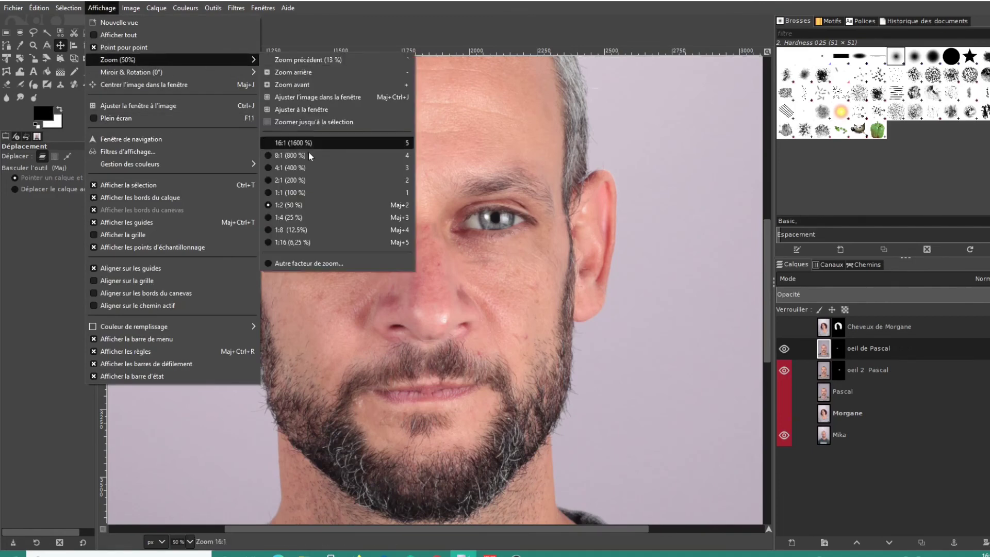
left_click(308, 230)
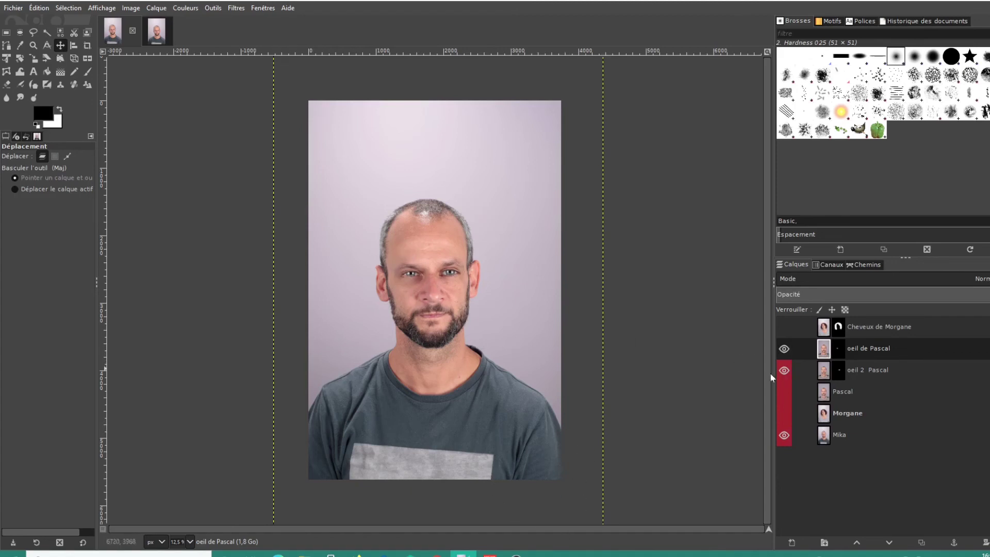
left_click(784, 327)
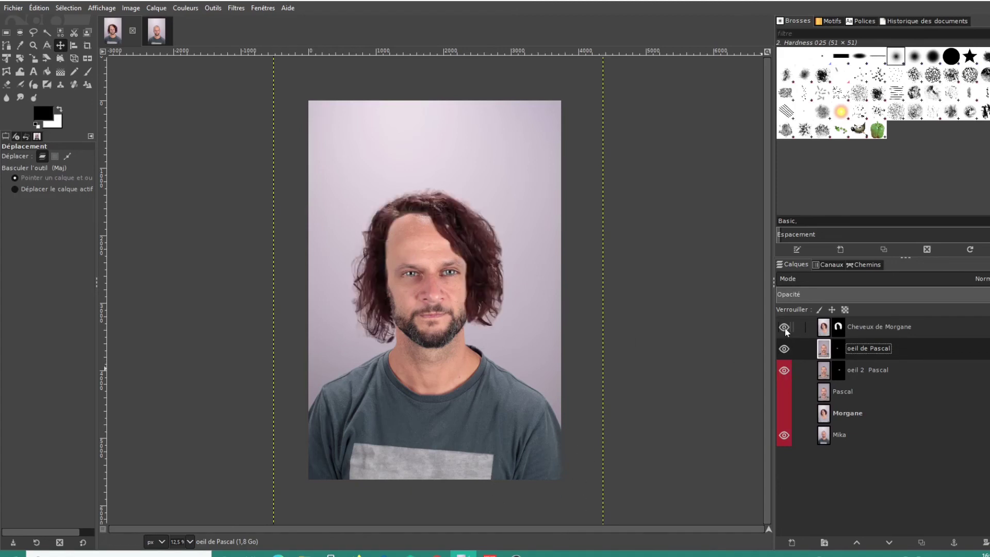
left_click(824, 328)
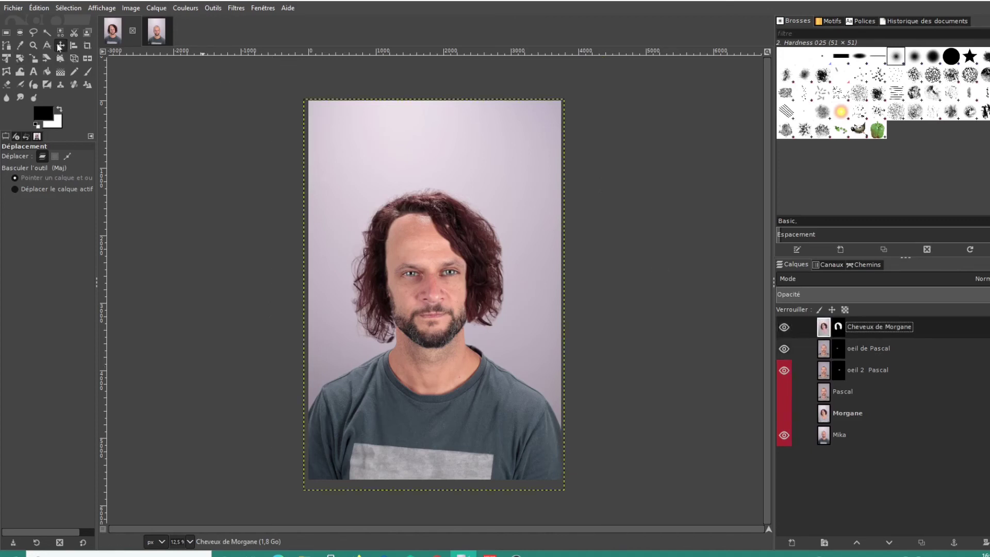
left_click_drag(437, 219, 452, 225)
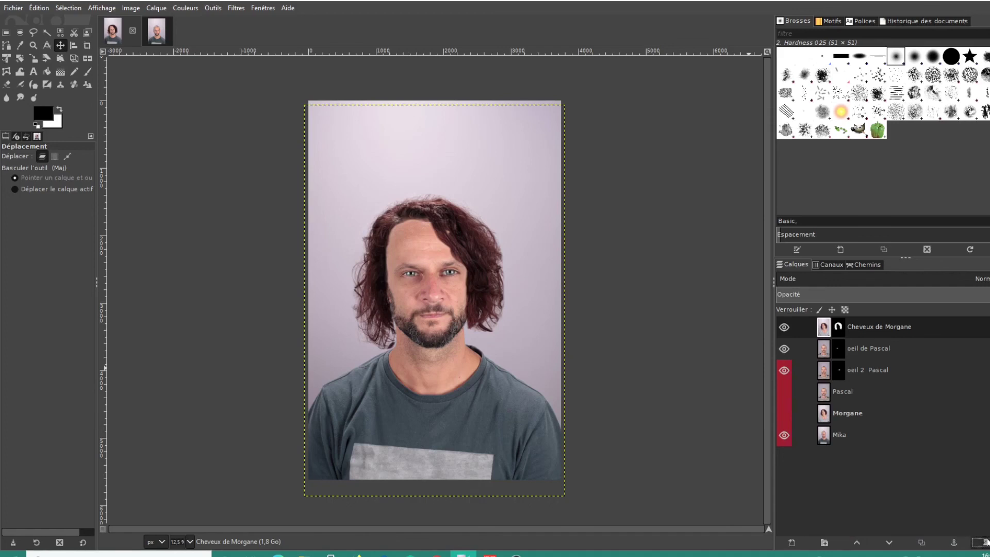
left_click(865, 411)
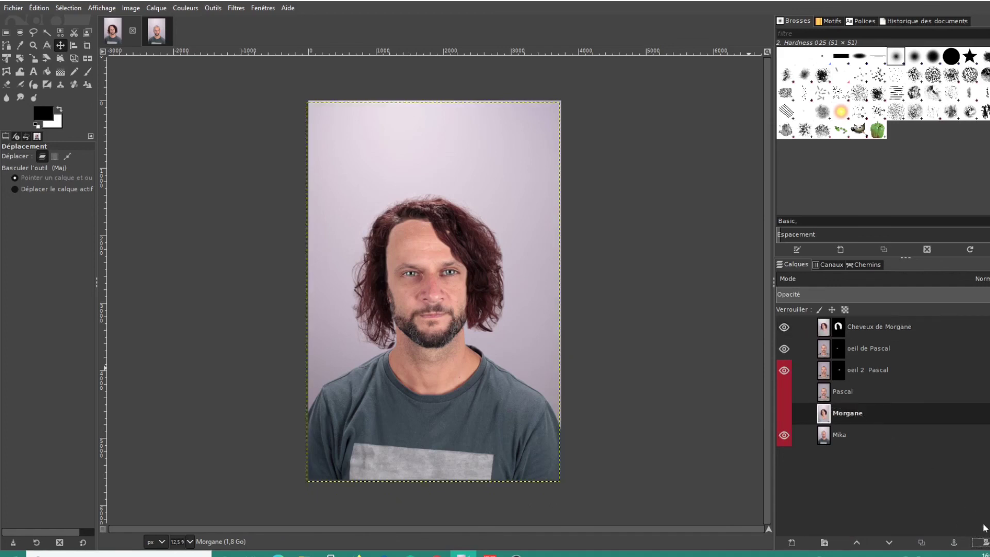
left_click(981, 543)
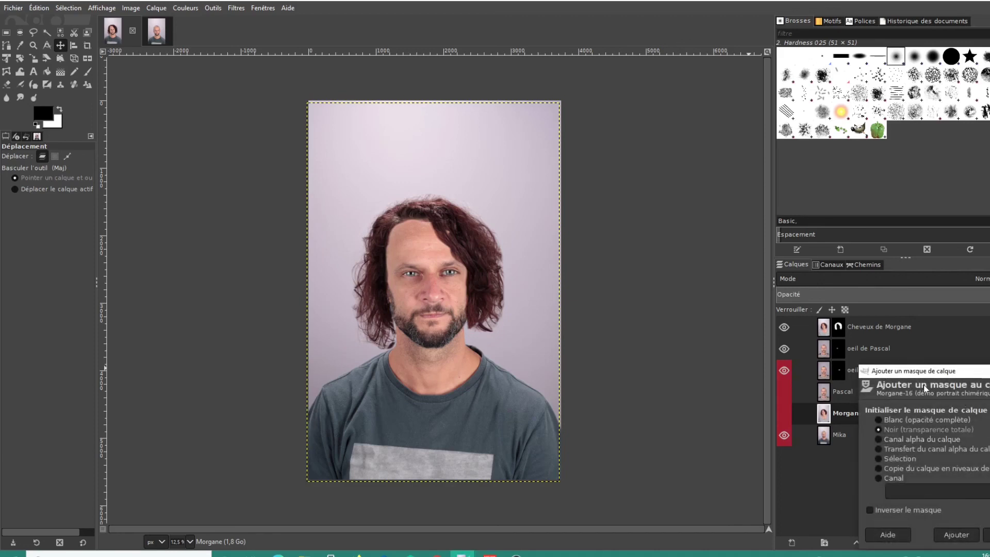
left_click(987, 535)
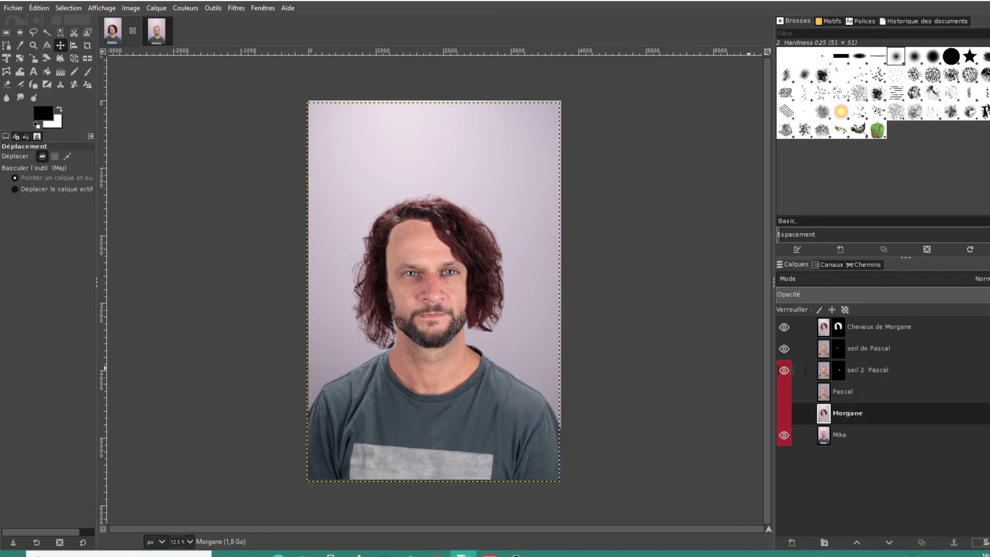